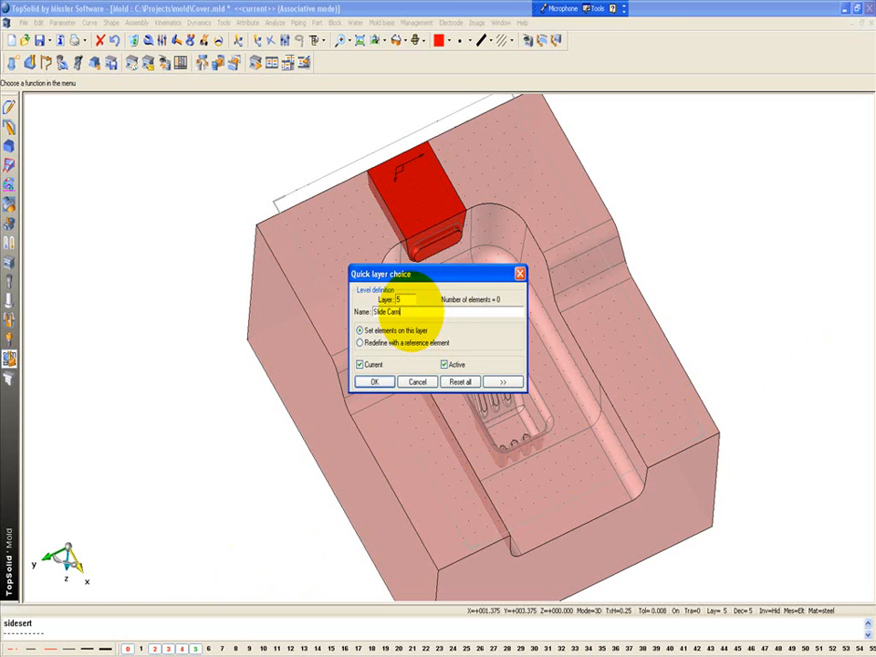
# Name layer 5 "Slide Cam" as the current layer, and set the drawing attributes to a thin line and blue colour.
pyautogui.press('Return')
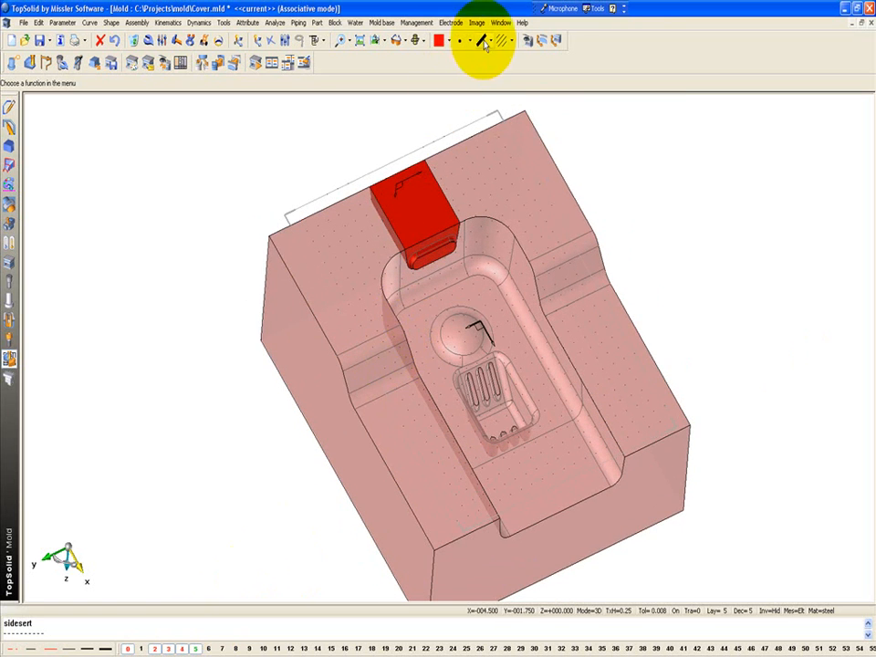
pyautogui.click(482, 40)
pyautogui.click(488, 75)
pyautogui.click(438, 43)
pyautogui.click(475, 87)
# Make the coordinate system on the red side insert's outer end face the current one.
pyautogui.scroll(-3, 657, 293)
pyautogui.moveTo(395, 156); pyautogui.dragTo(391, 405, button='middle')
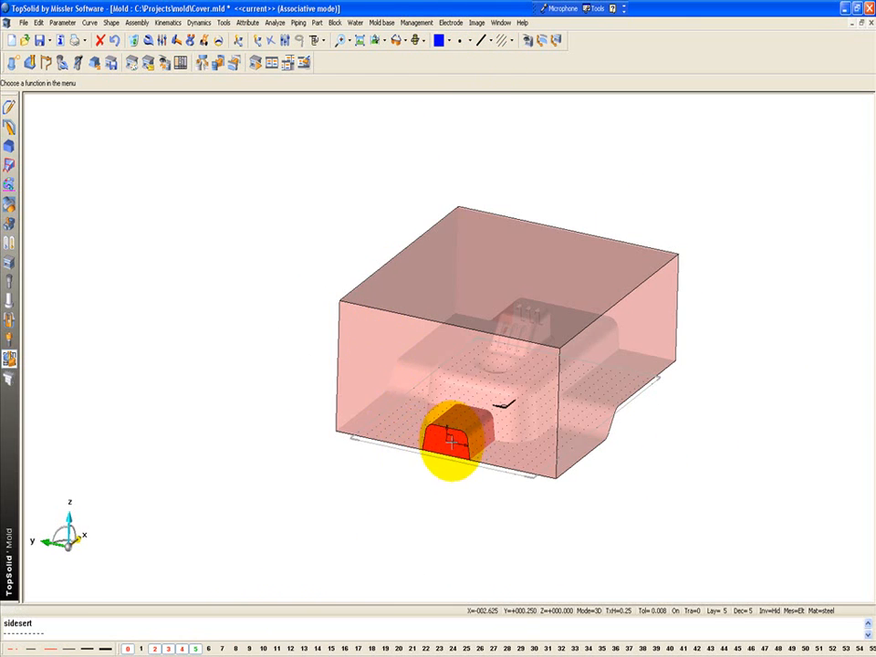
pyautogui.click(238, 42)
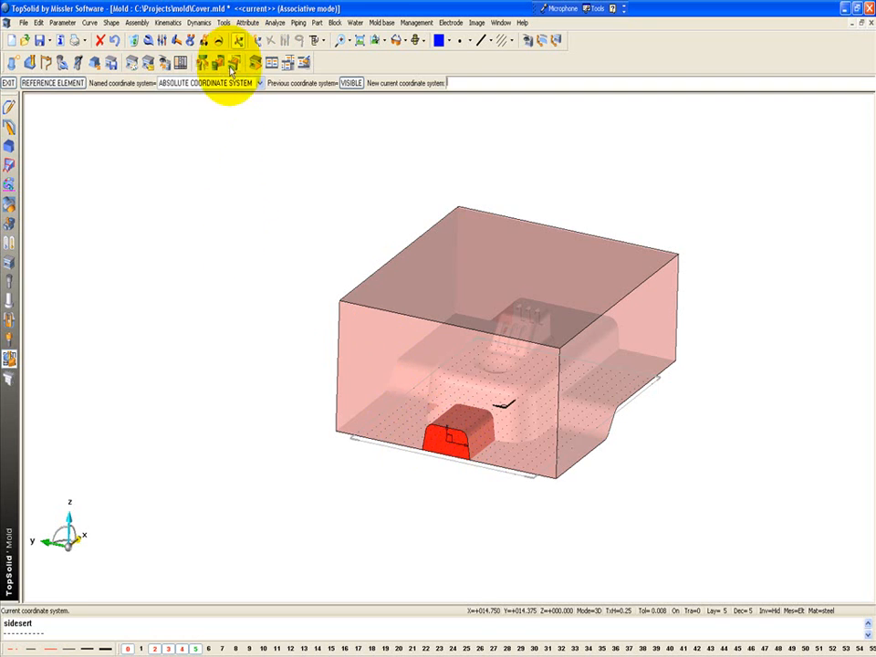
pyautogui.click(453, 441)
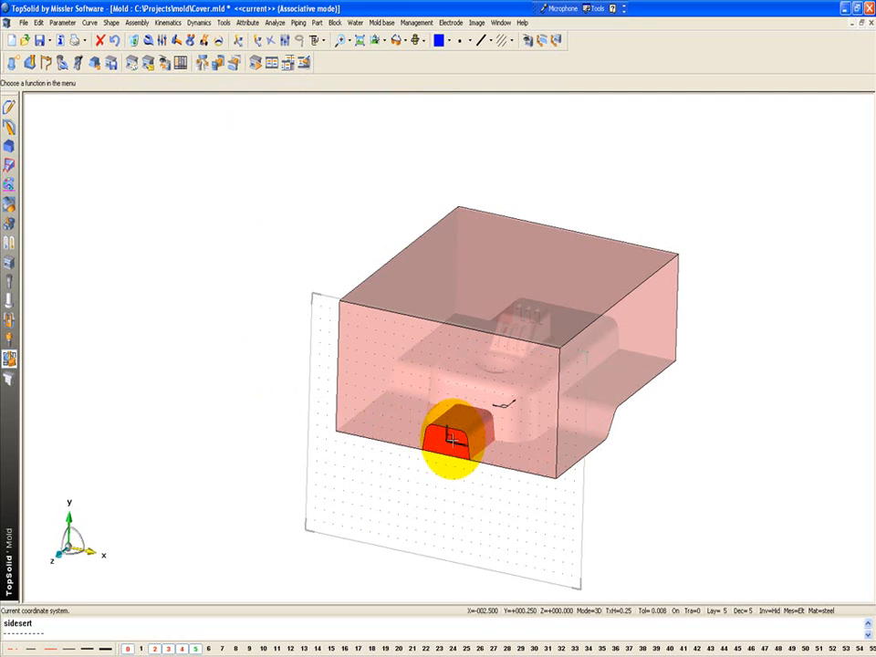
# Hide the cavity block top and show the core block bottom in the mold visualization settings.
pyautogui.click(528, 41)
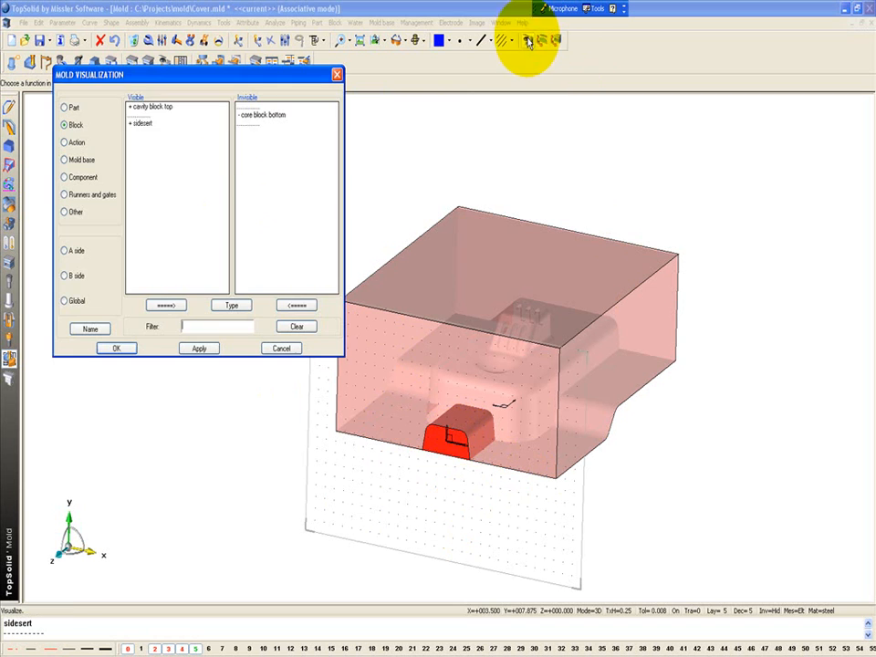
pyautogui.doubleClick(143, 110)
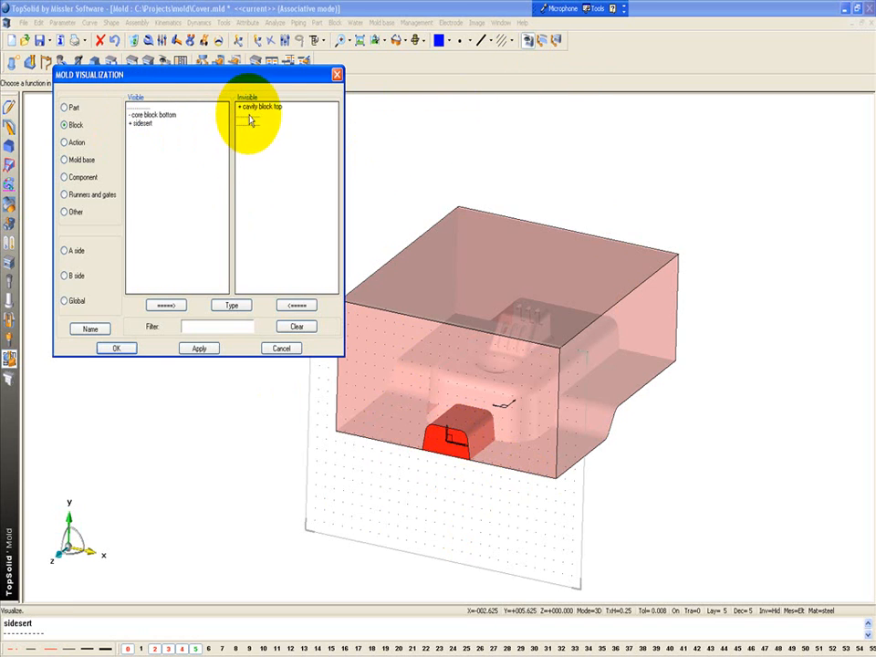
pyautogui.doubleClick(256, 114)
pyautogui.click(113, 349)
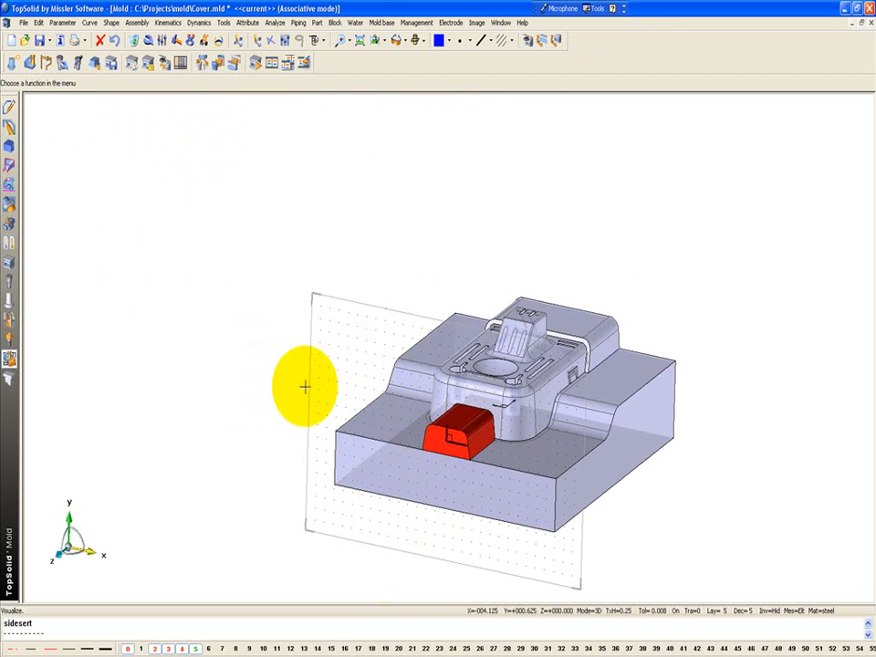
# Sketch a closed inverted-T contour around the side insert, with a stem about 2.3 in wide and a wider foot below the core block.
pyautogui.click(11, 129)
pyautogui.click(12, 63)
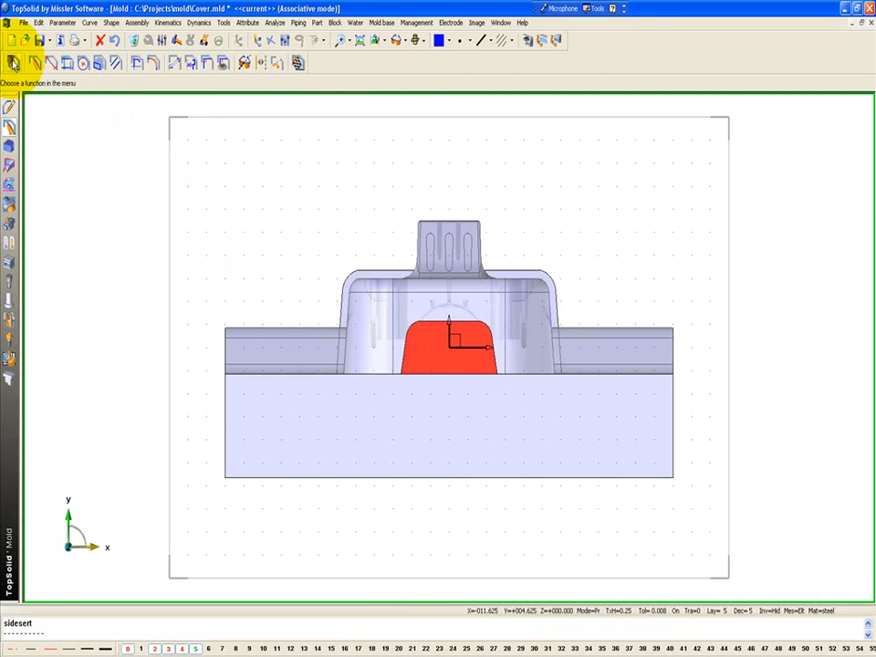
pyautogui.click(36, 64)
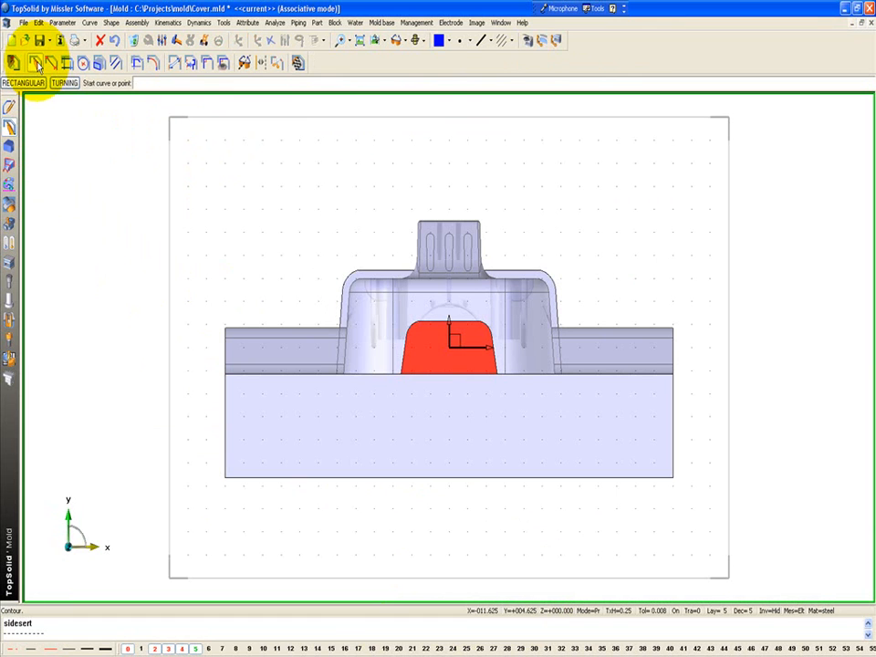
pyautogui.click(355, 531)
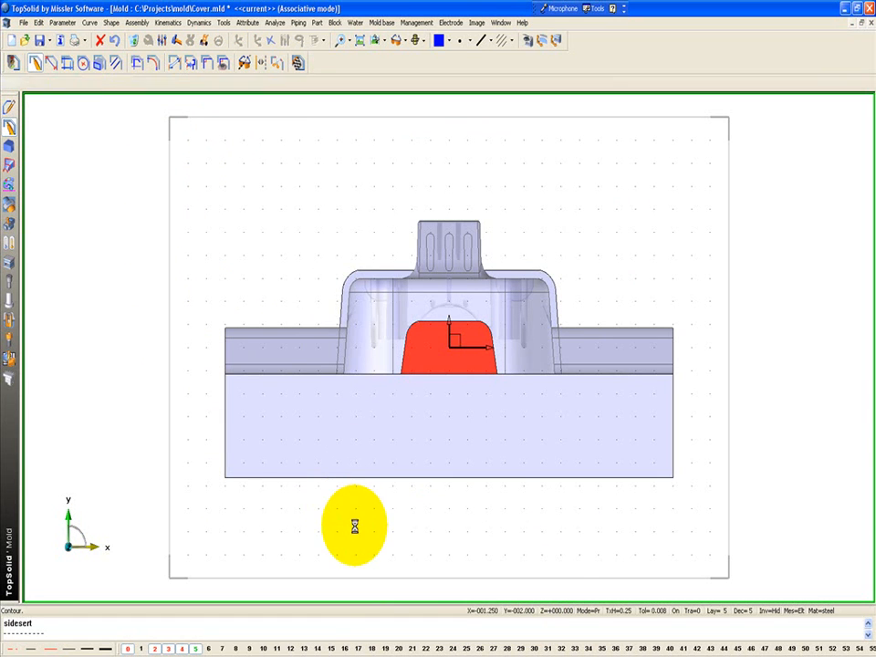
pyautogui.click(570, 531)
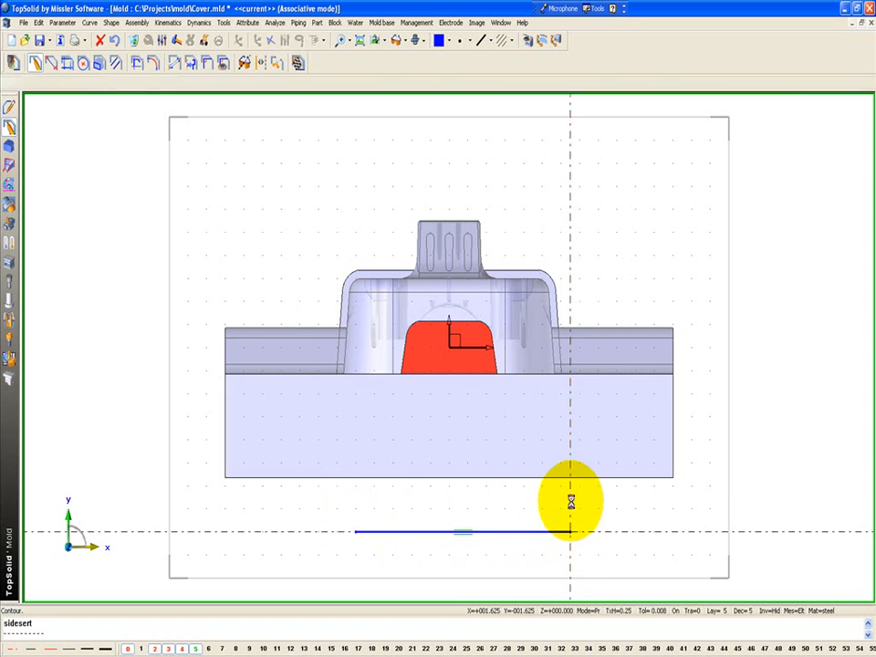
pyautogui.click(571, 498)
pyautogui.click(551, 498)
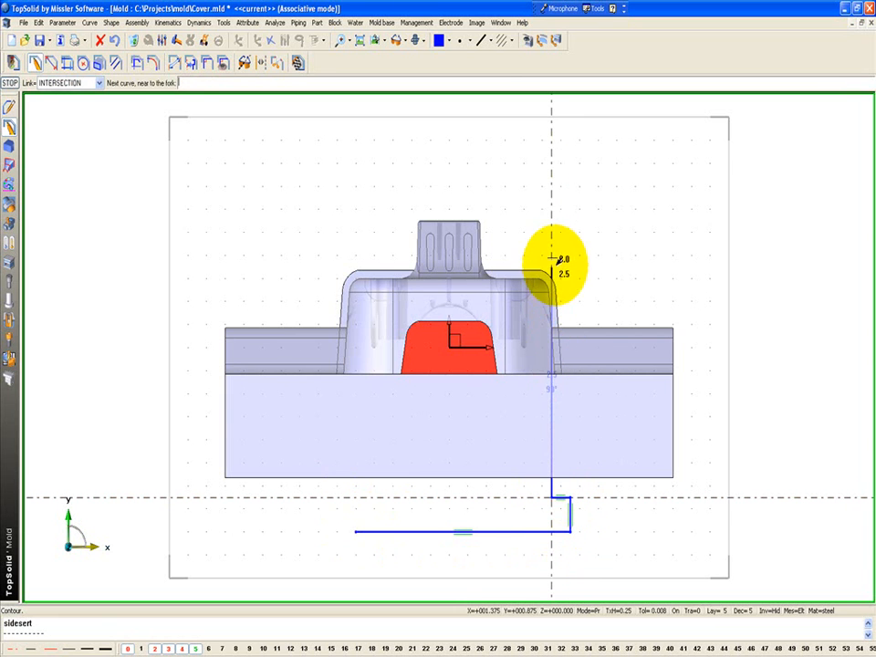
pyautogui.click(551, 244)
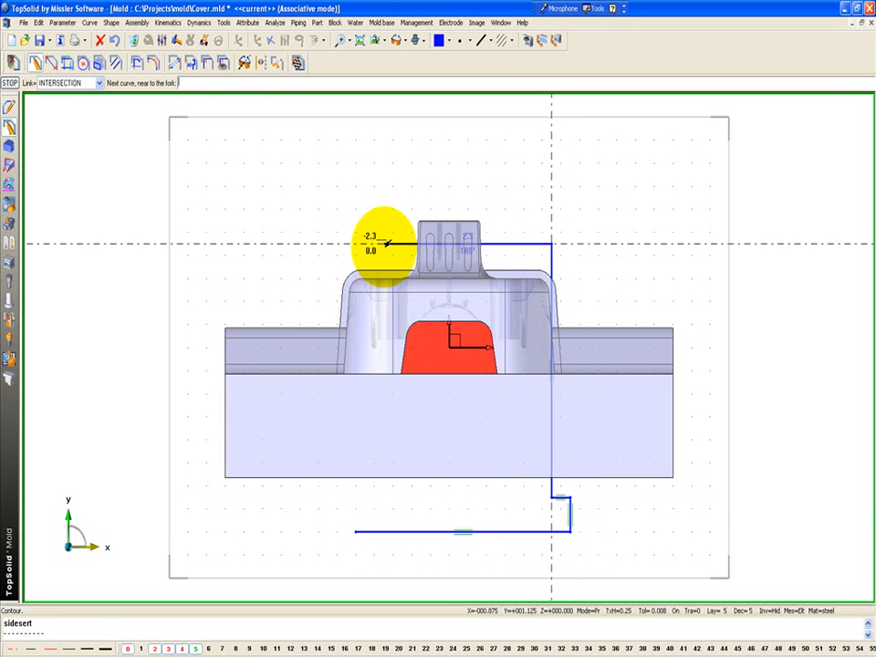
pyautogui.click(384, 244)
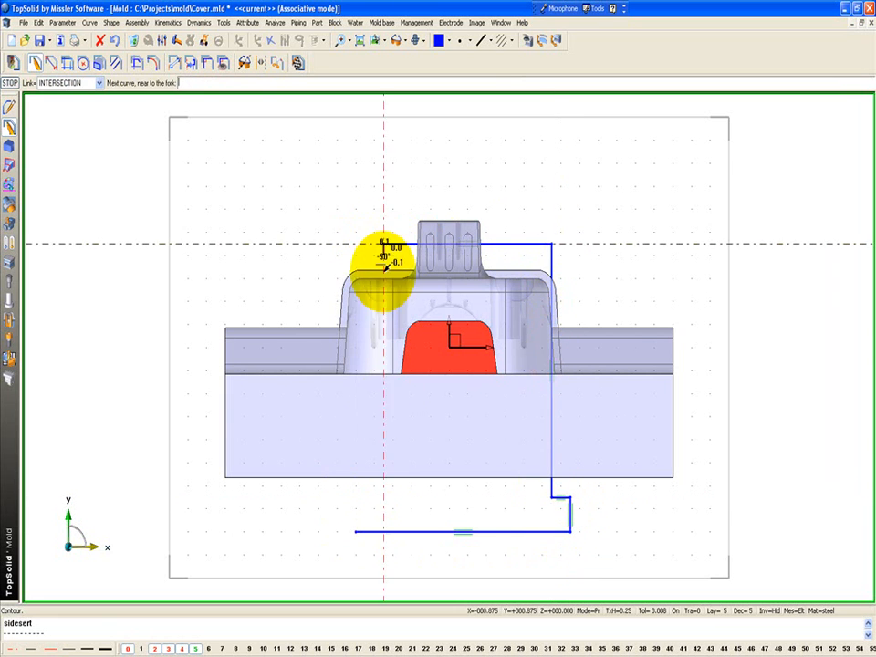
pyautogui.click(384, 497)
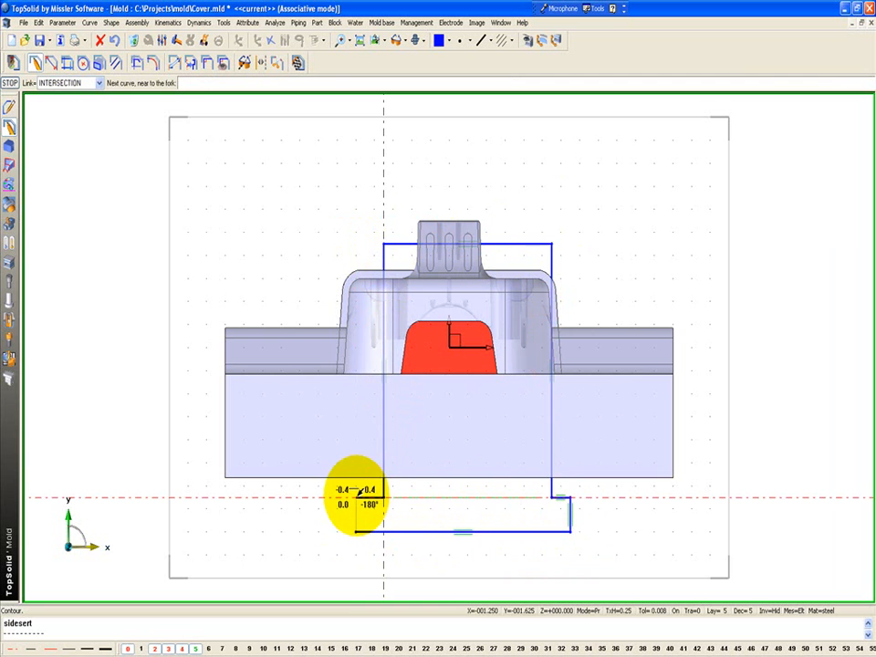
pyautogui.click(356, 497)
pyautogui.click(357, 531)
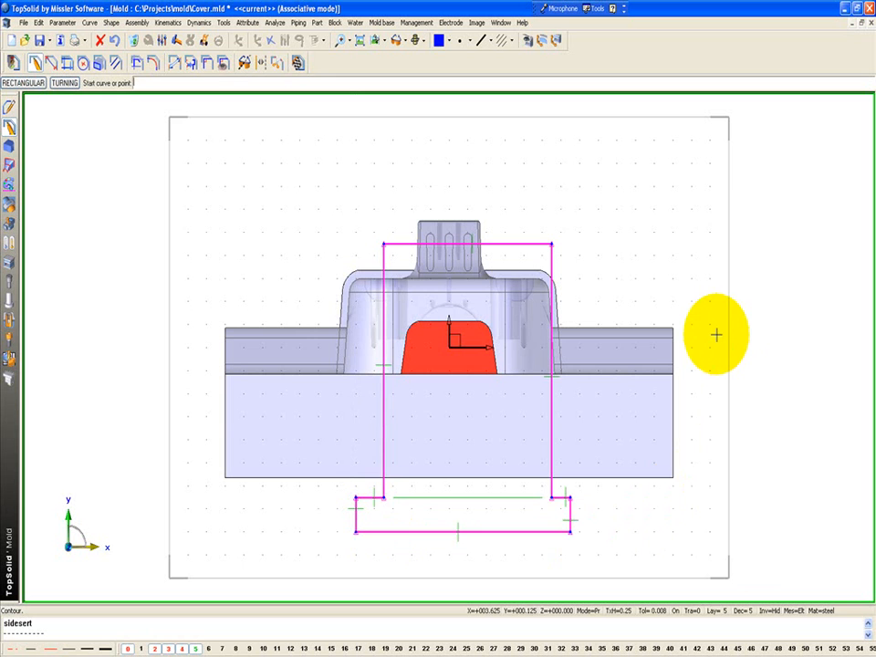
# Apply coincidence constraints aligning the contour's top line with the insert's top edge and its bottom line with the core block's bottom edge.
pyautogui.click(209, 71)
pyautogui.click(80, 83)
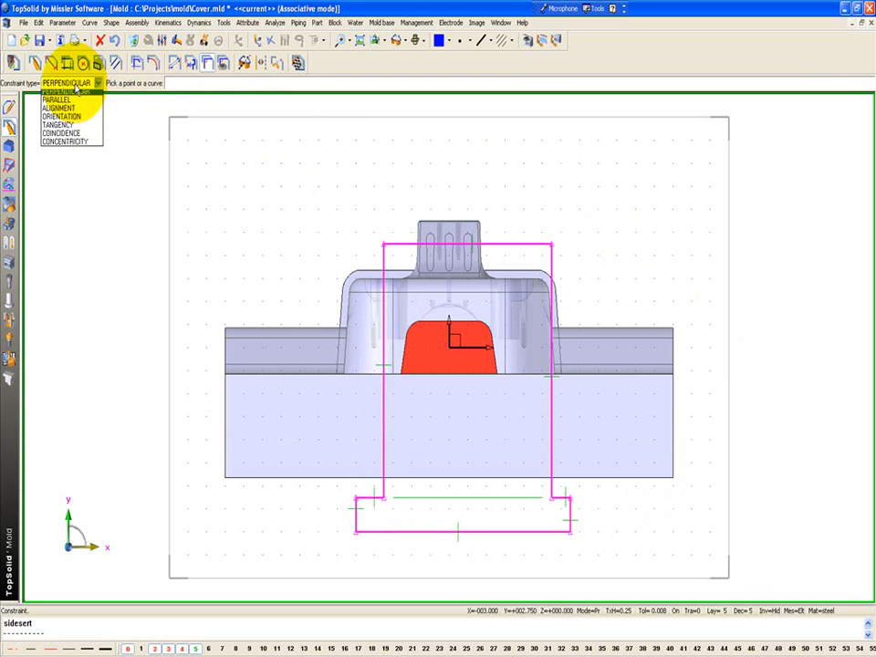
pyautogui.click(66, 137)
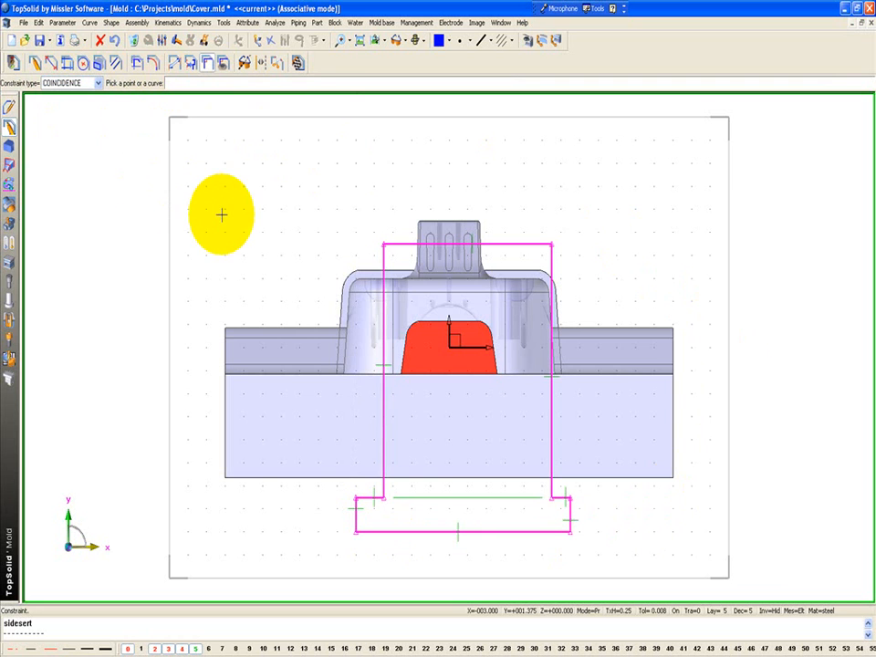
pyautogui.click(402, 244)
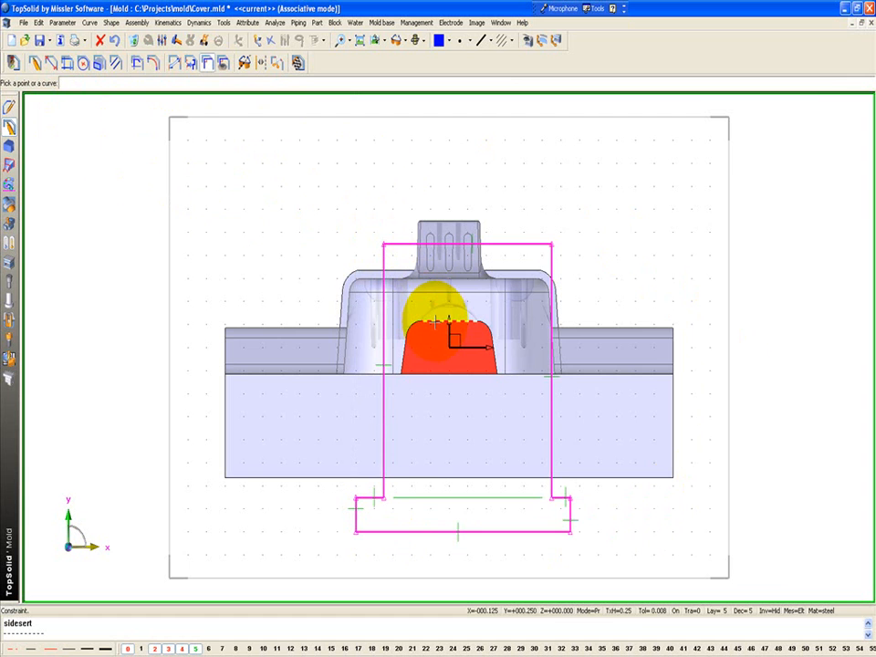
pyautogui.click(661, 287)
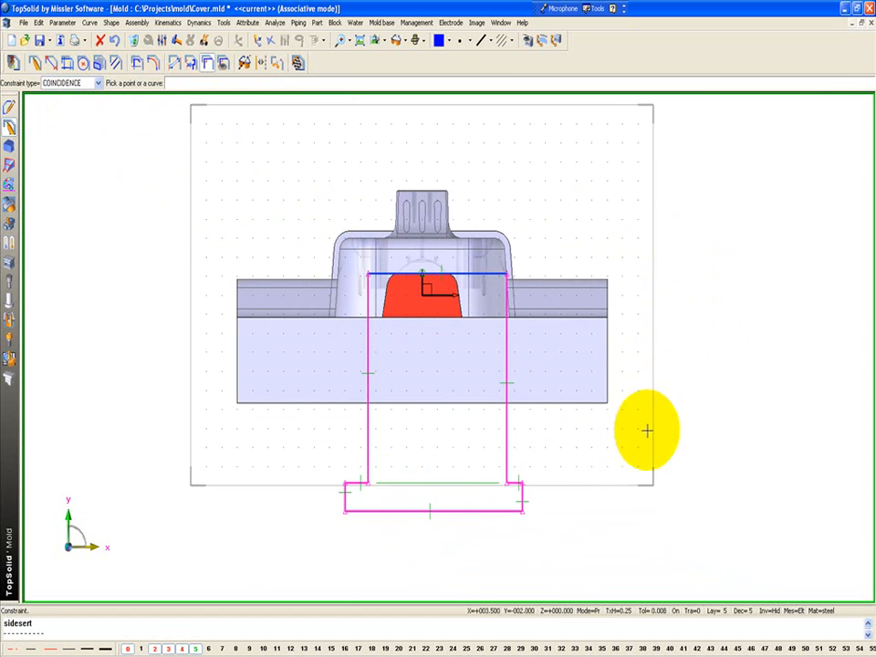
pyautogui.click(453, 511)
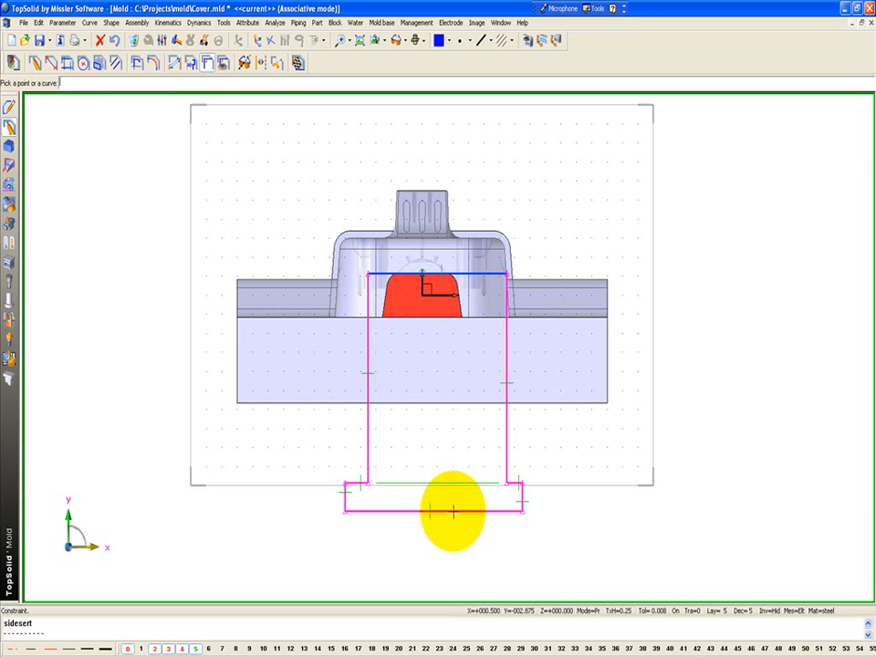
pyautogui.click(457, 402)
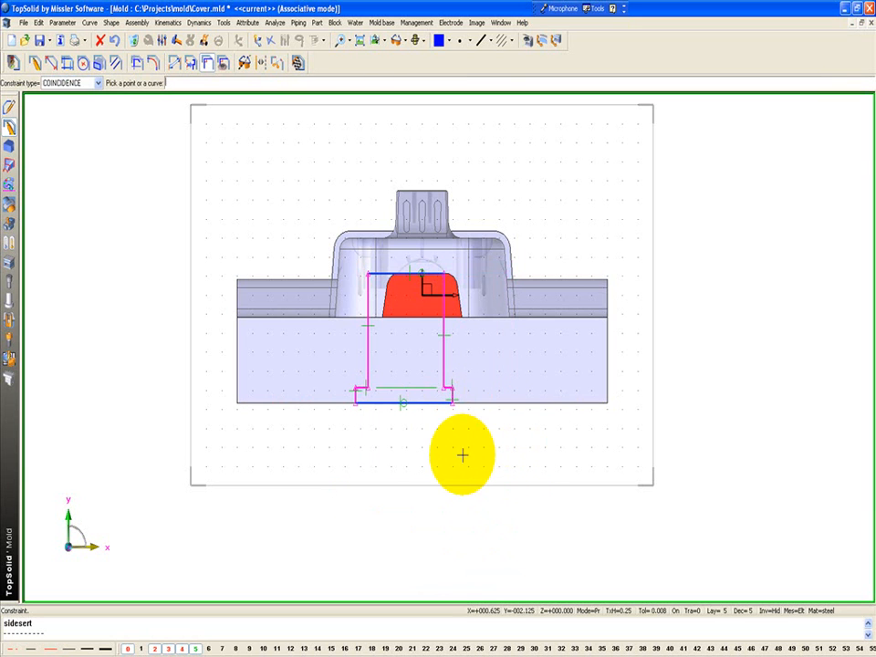
# Dimension the contour's top width, make it symmetric about the coordinate system's vertical axis, and set it to 1.5 in.
pyautogui.click(175, 65)
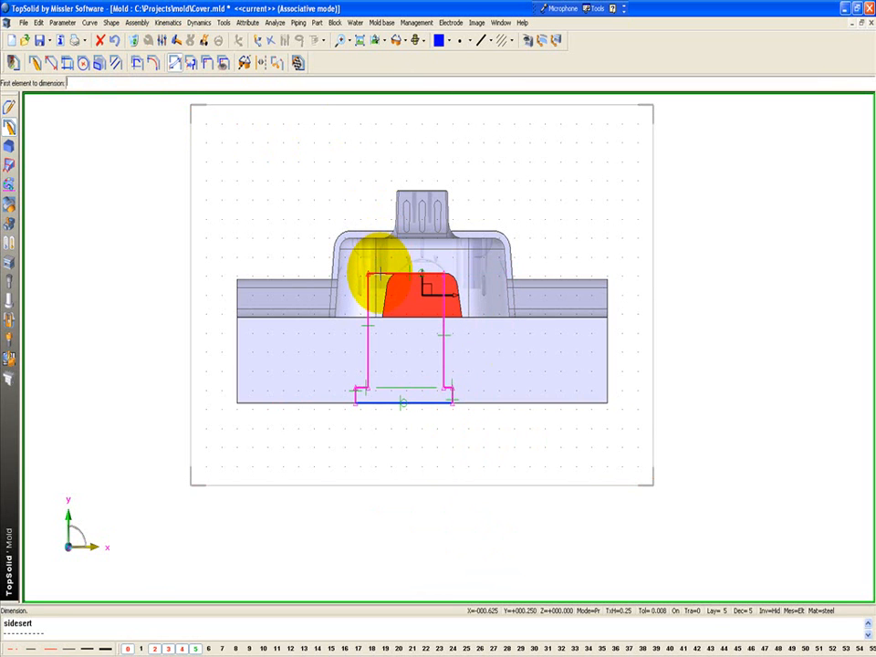
pyautogui.click(378, 273)
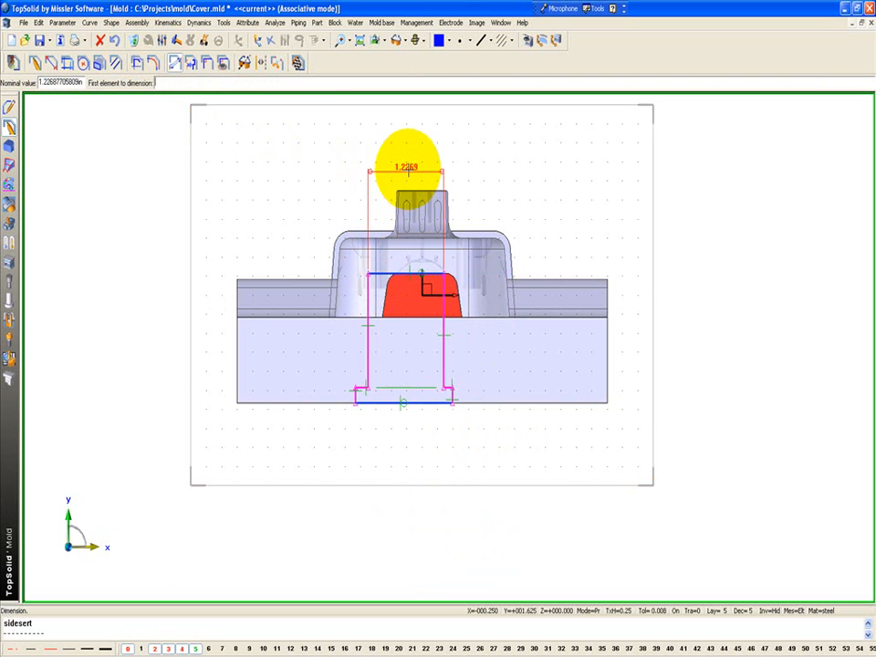
pyautogui.click(406, 153)
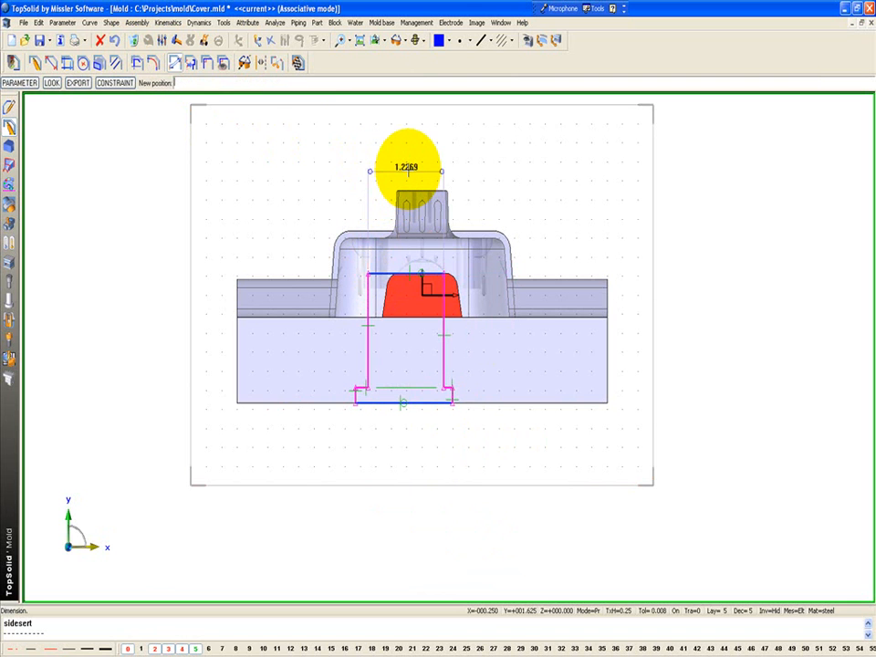
pyautogui.click(116, 83)
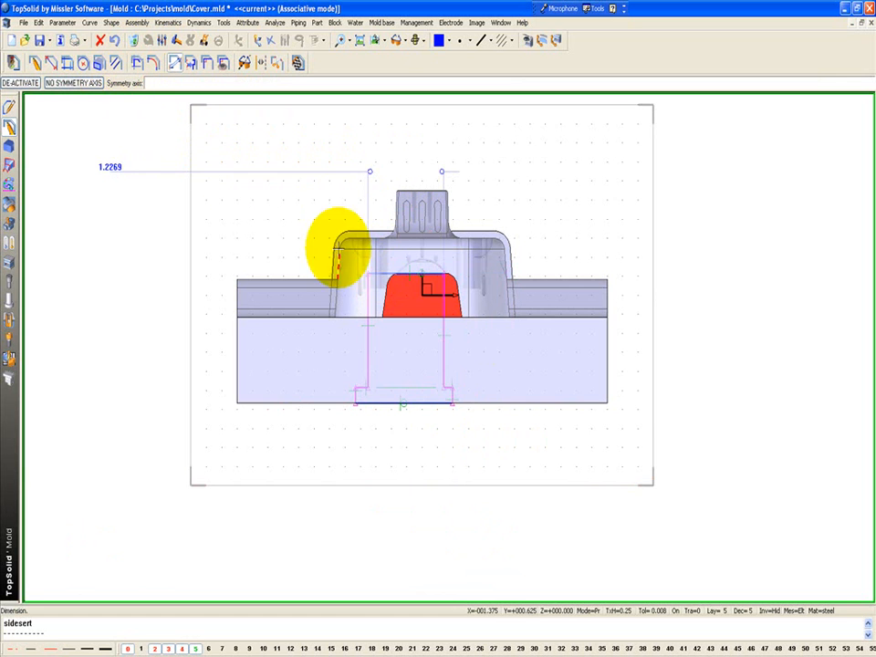
pyautogui.click(423, 276)
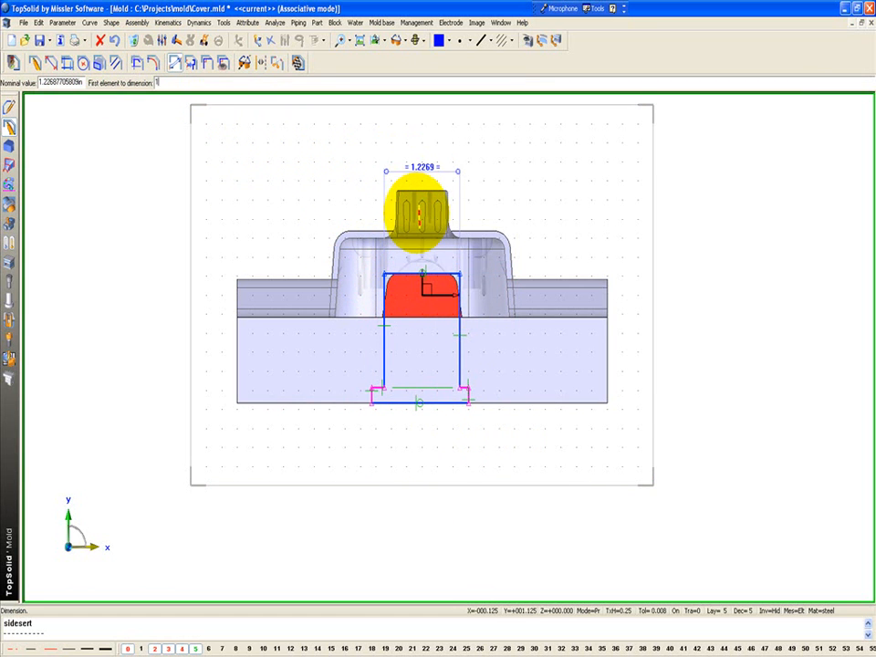
pyautogui.write('1.5')
pyautogui.press('Return')
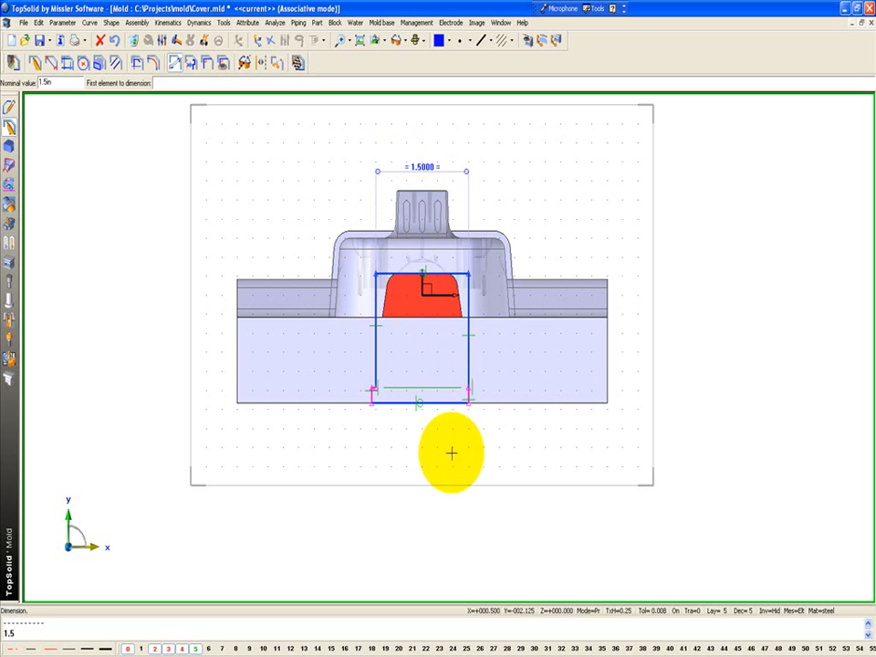
# Dimension the left foot's overhang beyond the stem and set it to 0.125 in.
pyautogui.scroll(5, 470, 414)
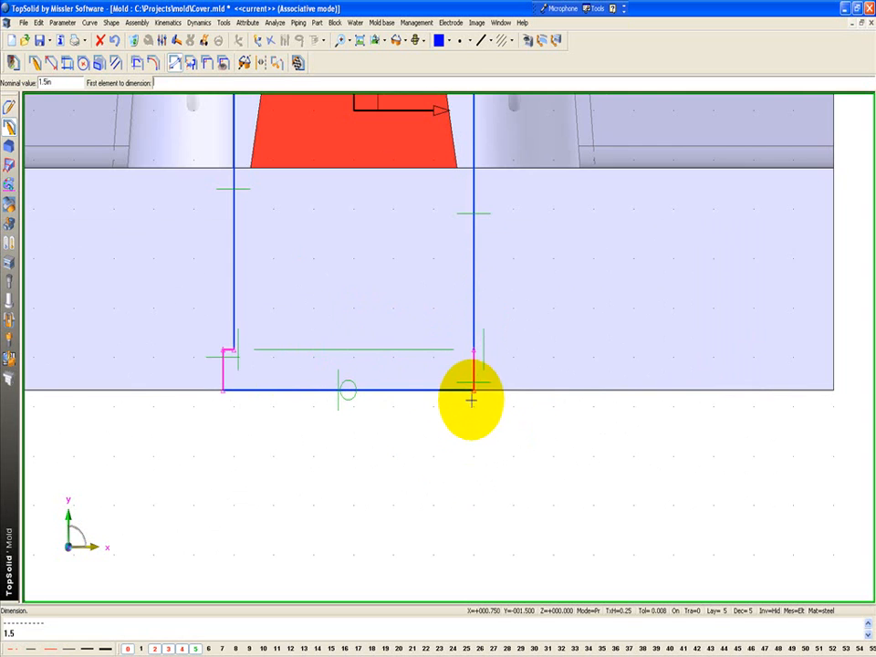
pyautogui.click(225, 343)
pyautogui.click(188, 304)
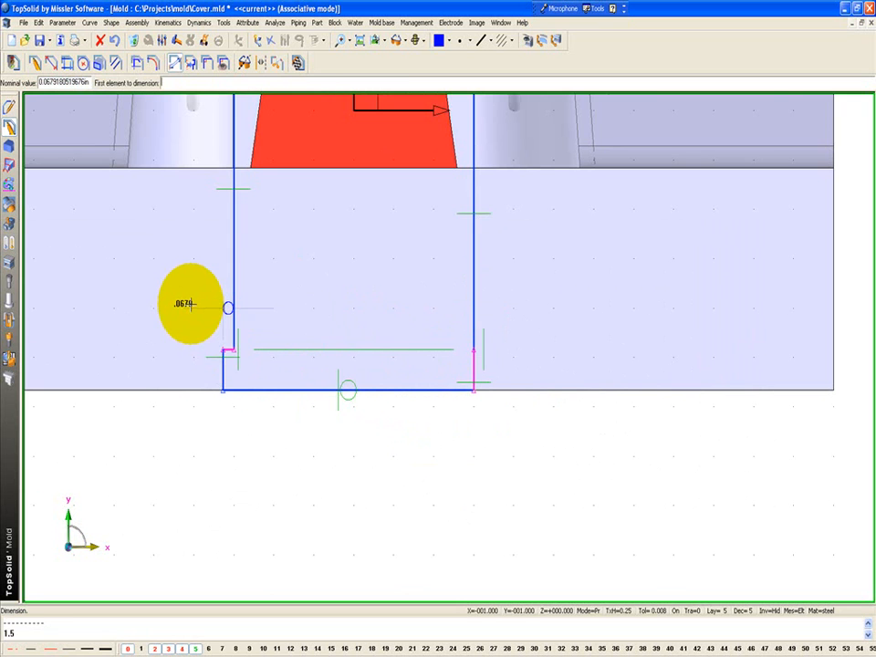
pyautogui.write('.125')
pyautogui.press('Return')
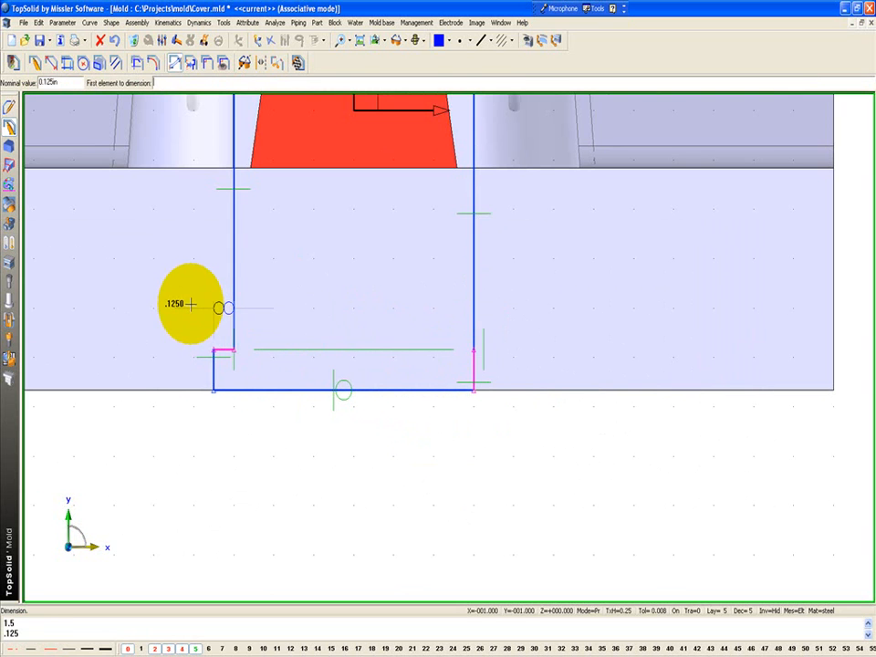
# Dimension the left foot's height above the contour's bottom line and set it to 0.375 in.
pyautogui.click(211, 362)
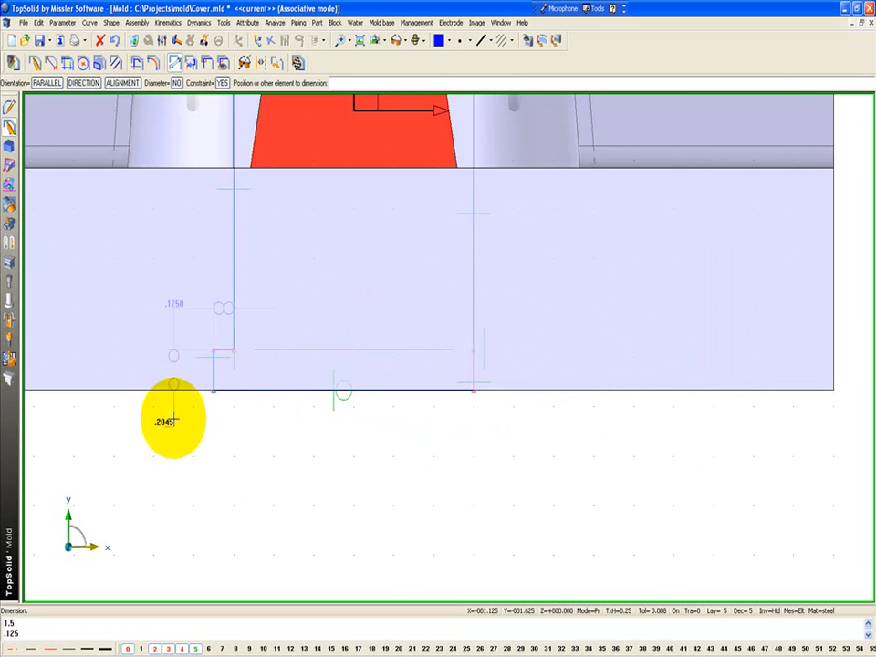
pyautogui.click(173, 421)
pyautogui.write('.3')
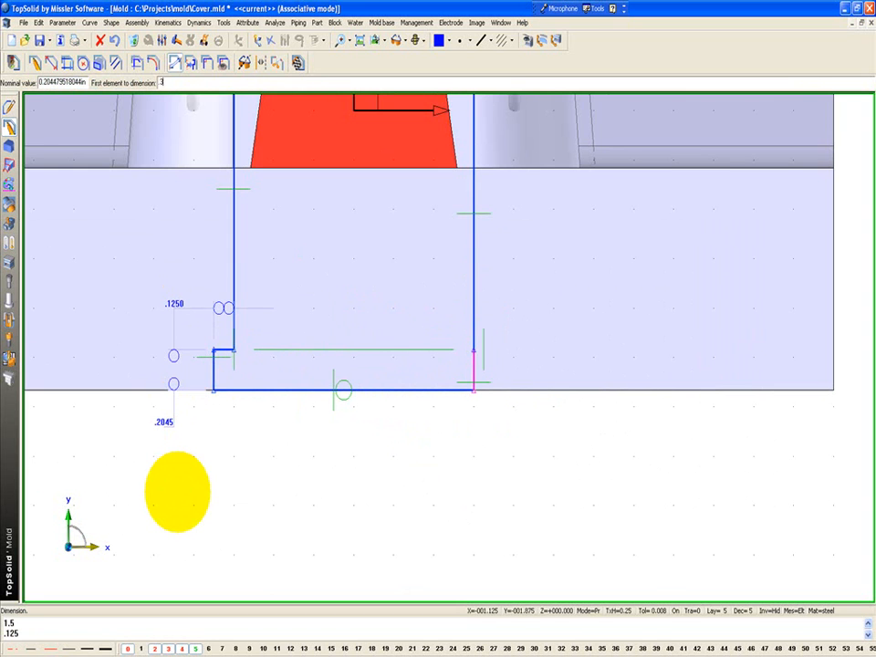
pyautogui.write('75')
pyautogui.press('Return')
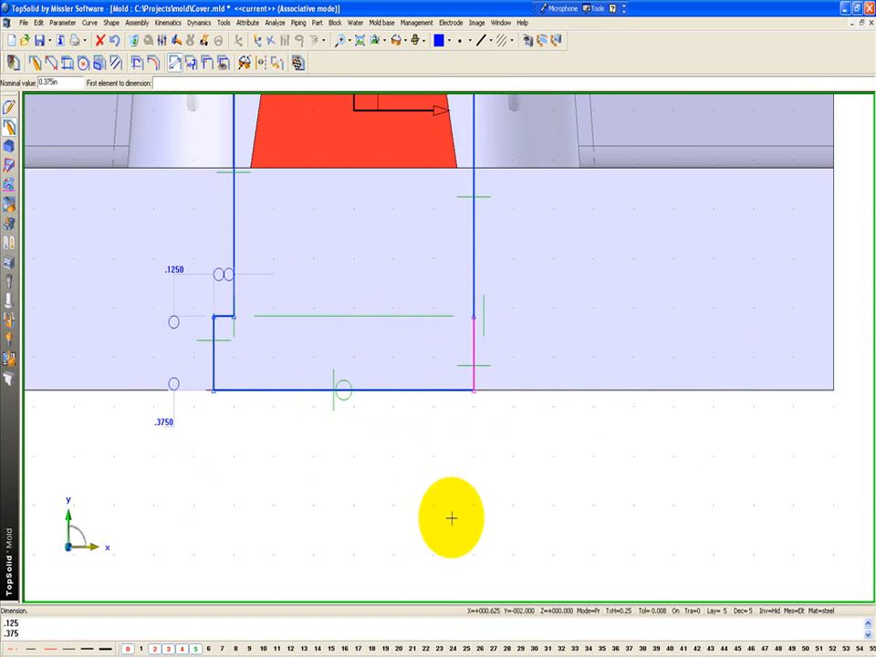
pyautogui.click(207, 41)
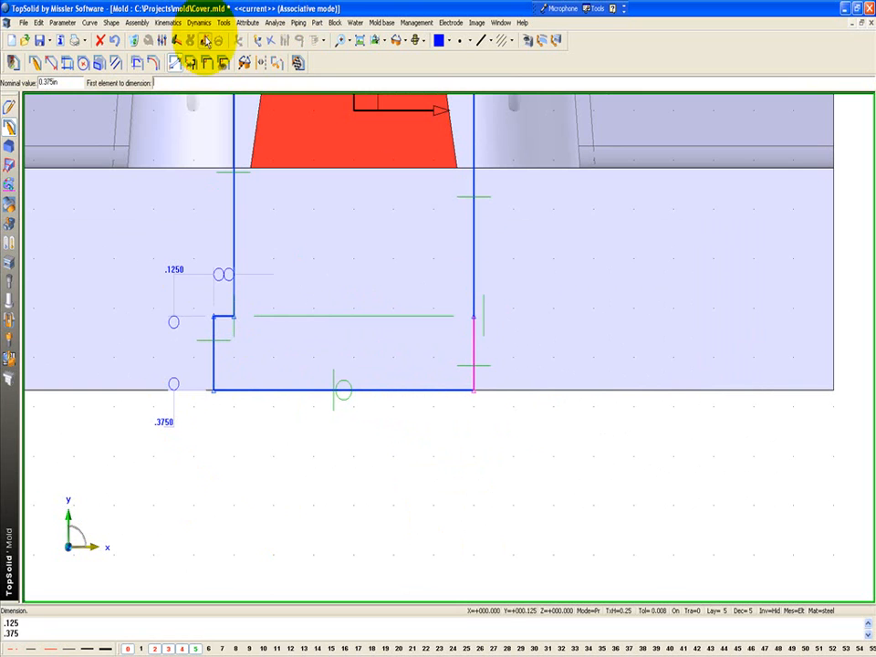
# Pull the right foot's outer line away from the stem, dimension its overhang, set it to 0.125 in, and finish the contour.
pyautogui.click(472, 363)
pyautogui.click(535, 364)
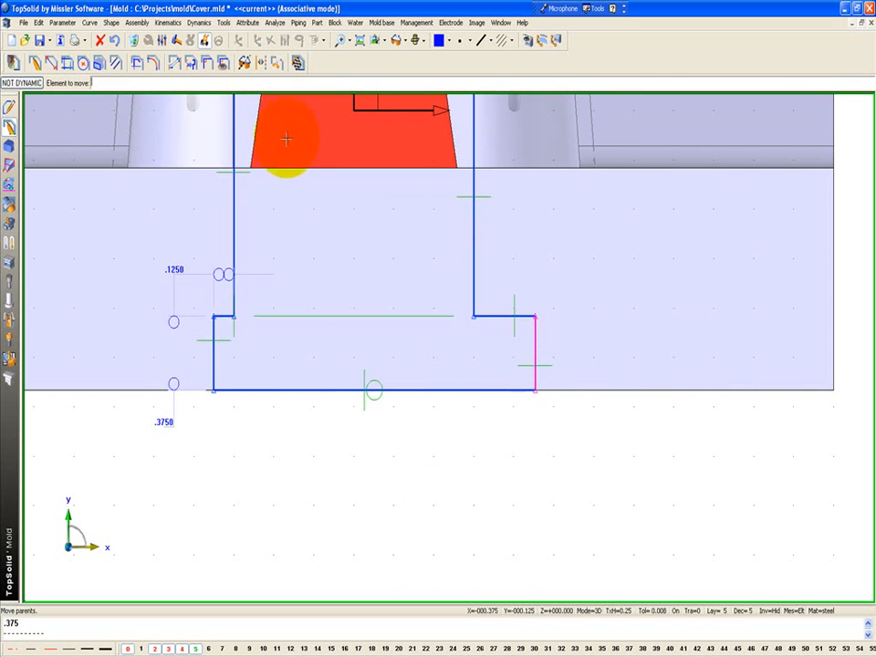
pyautogui.click(191, 62)
pyautogui.click(522, 317)
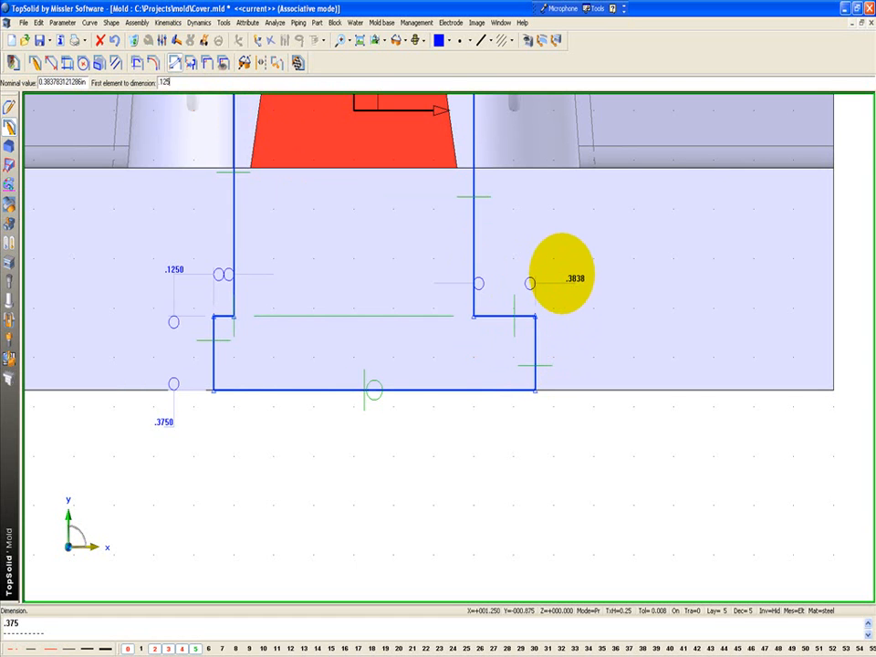
pyautogui.press('Return')
pyautogui.scroll(-4, 515, 424)
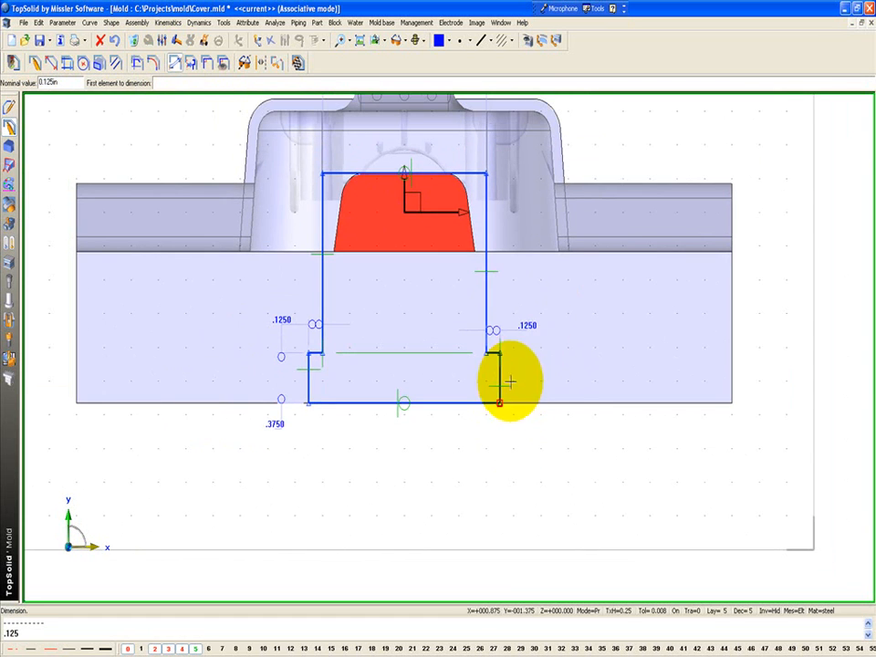
pyautogui.click(300, 63)
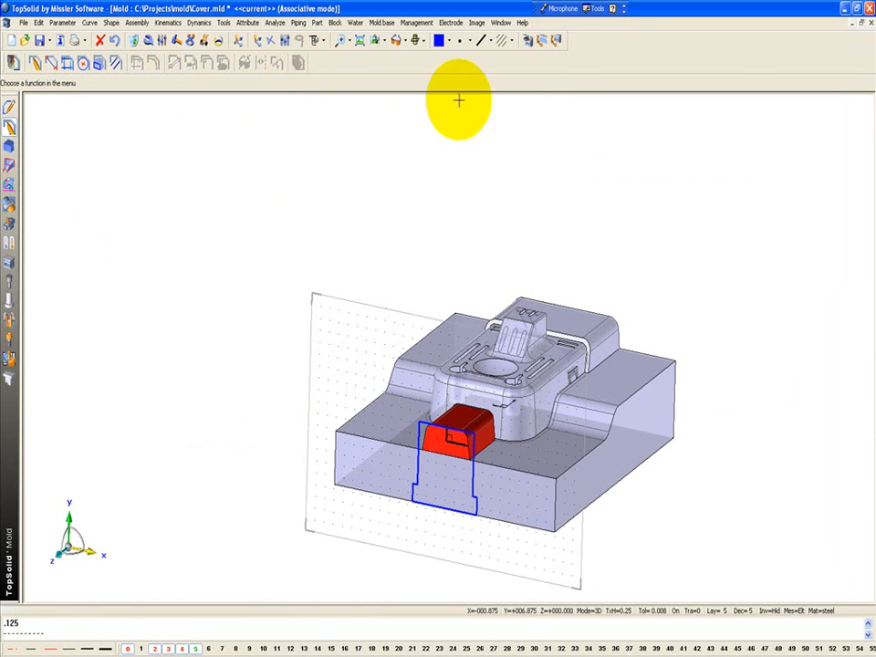
# Make the core/cavity blocks coordinate plane current and begin creating a slide from the red side insert.
pyautogui.click(538, 40)
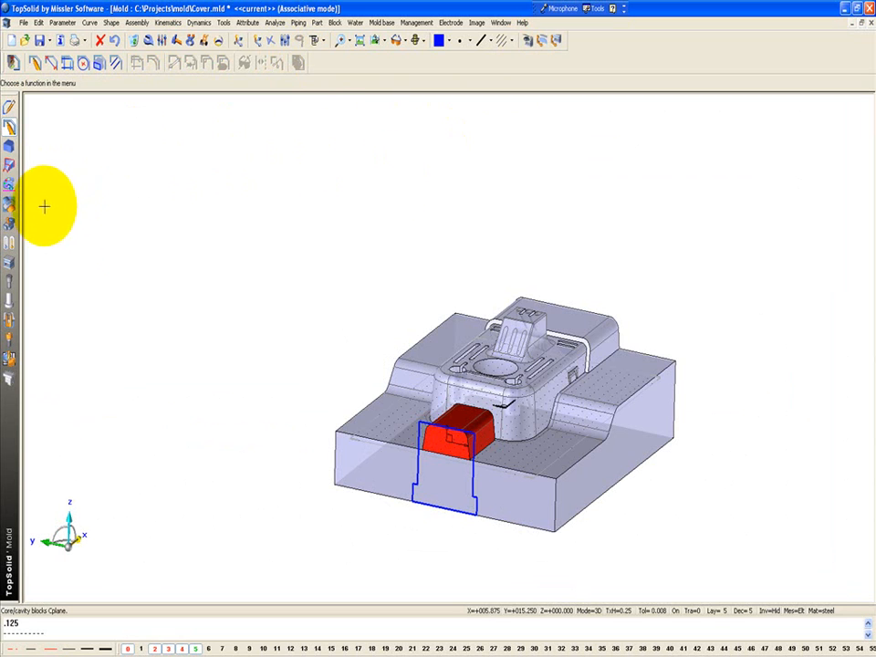
pyautogui.click(9, 225)
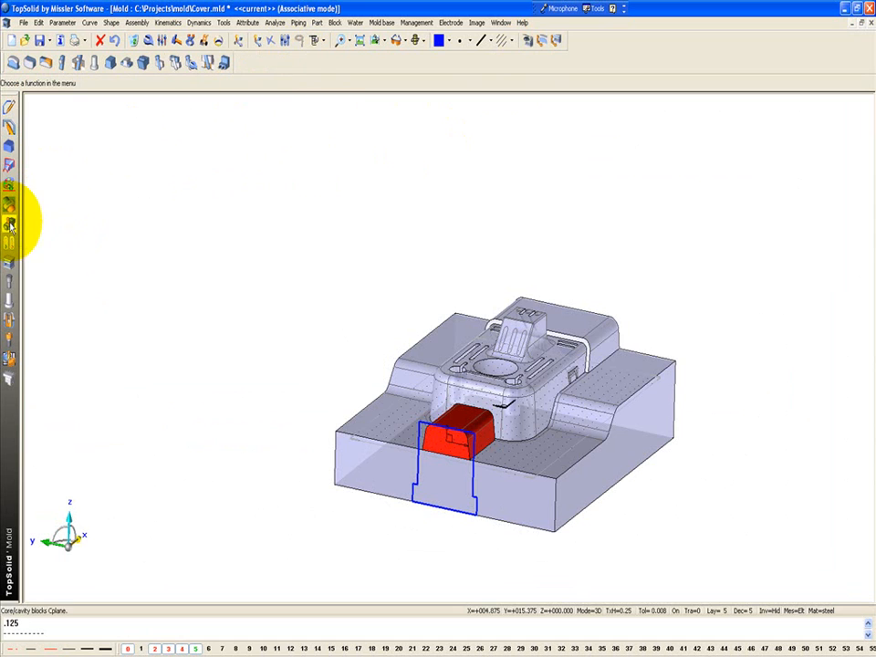
pyautogui.click(109, 64)
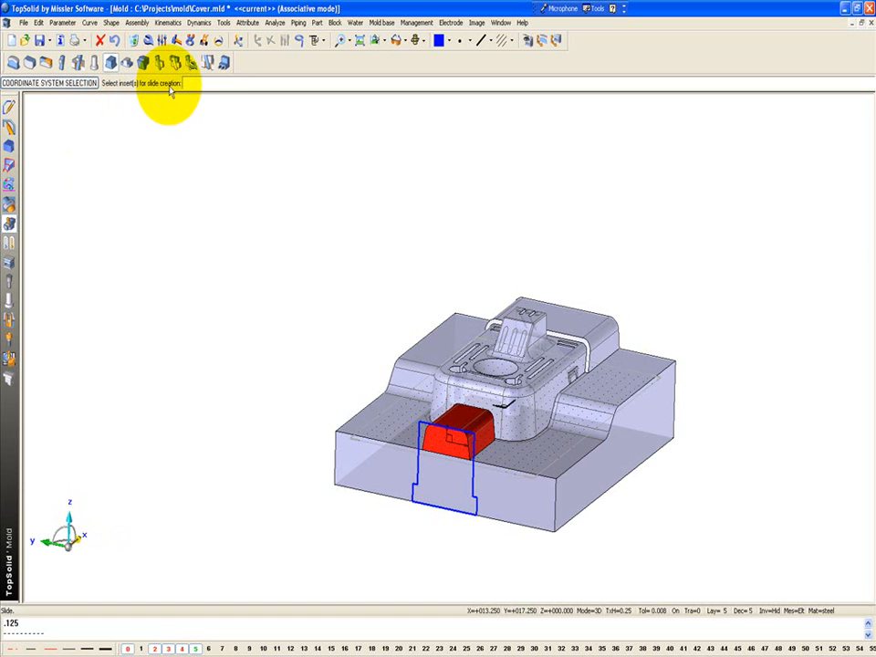
pyautogui.click(432, 441)
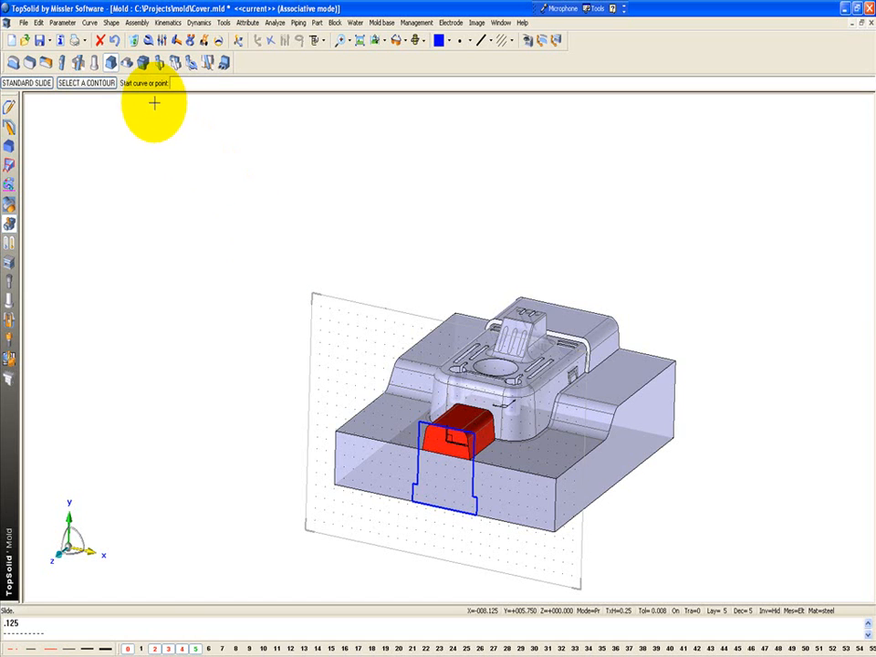
pyautogui.click(283, 477)
pyautogui.click(327, 377)
pyautogui.click(309, 292)
pyautogui.click(114, 40)
pyautogui.click(114, 40)
pyautogui.click(114, 40)
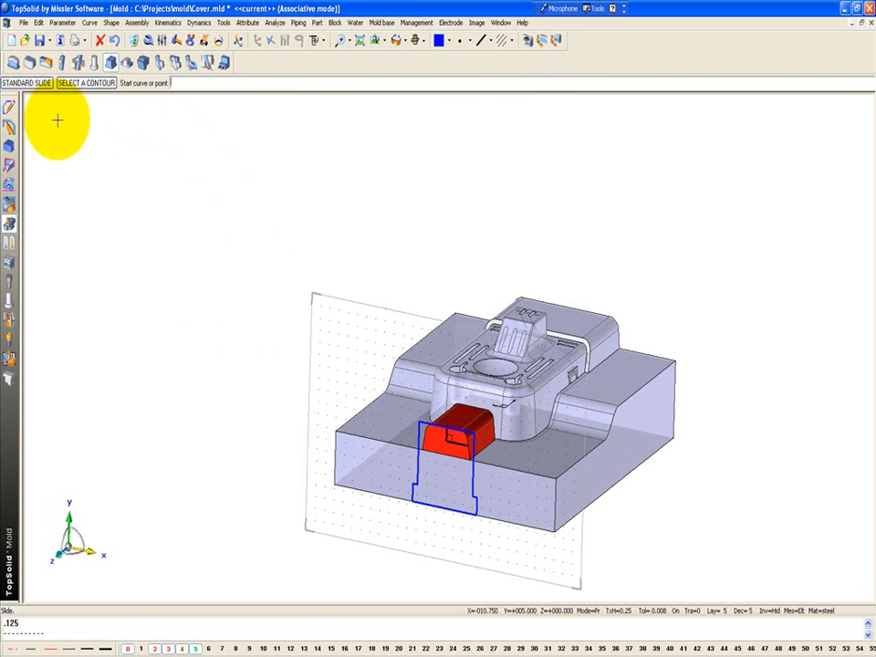
# Build the slide from the existing T-shaped contour with extrusion length s=2.5 and a stroke of 0.25 in.
pyautogui.click(89, 85)
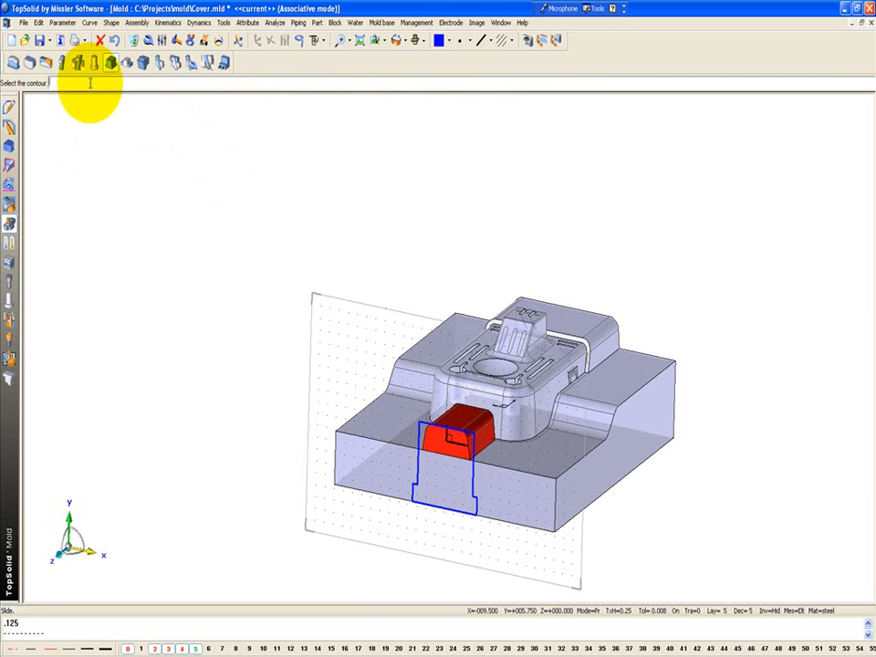
pyautogui.click(454, 512)
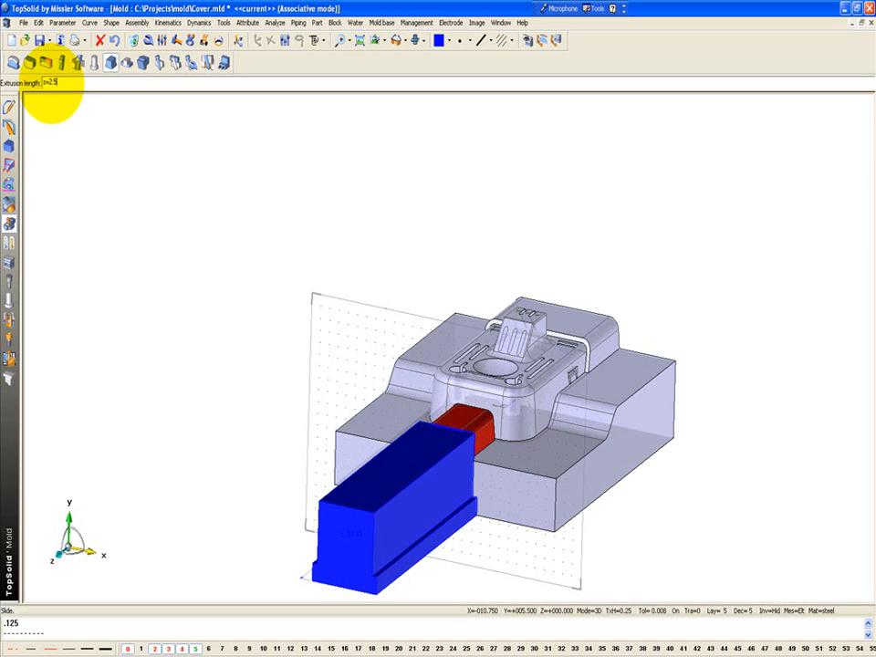
pyautogui.press('Return')
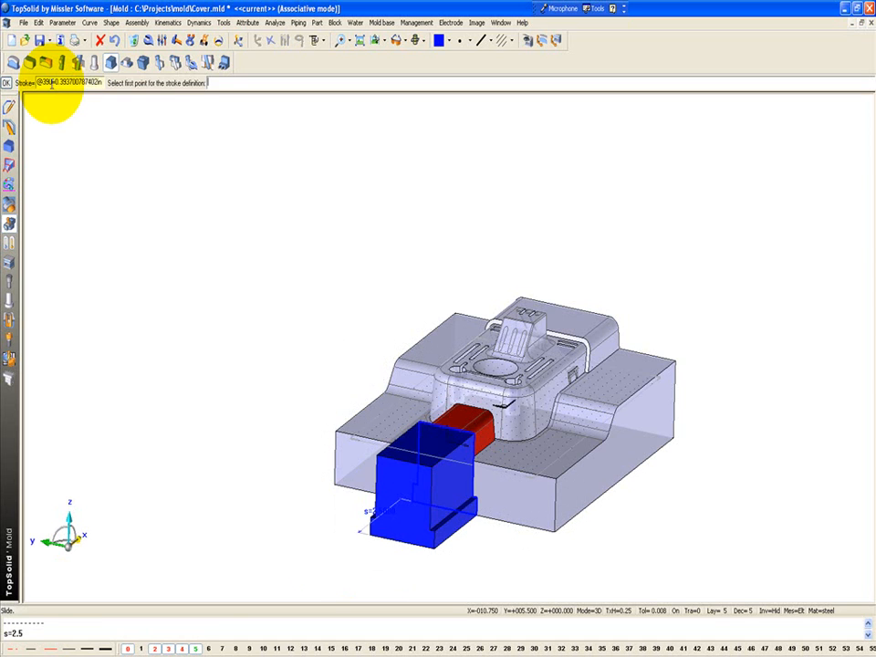
pyautogui.moveTo(141, 252); pyautogui.dragTo(153, 319, button='middle')
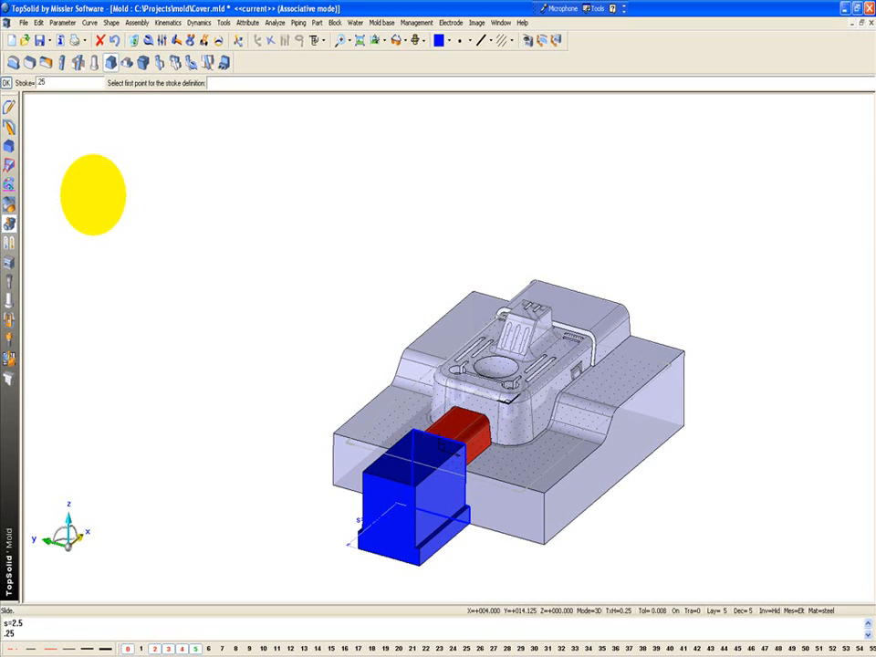
# Make Part_37 visible in the mold visualization and test the slide's 0.25 in stroke from the top view.
pyautogui.click(527, 47)
pyautogui.click(64, 106)
pyautogui.doubleClick(253, 108)
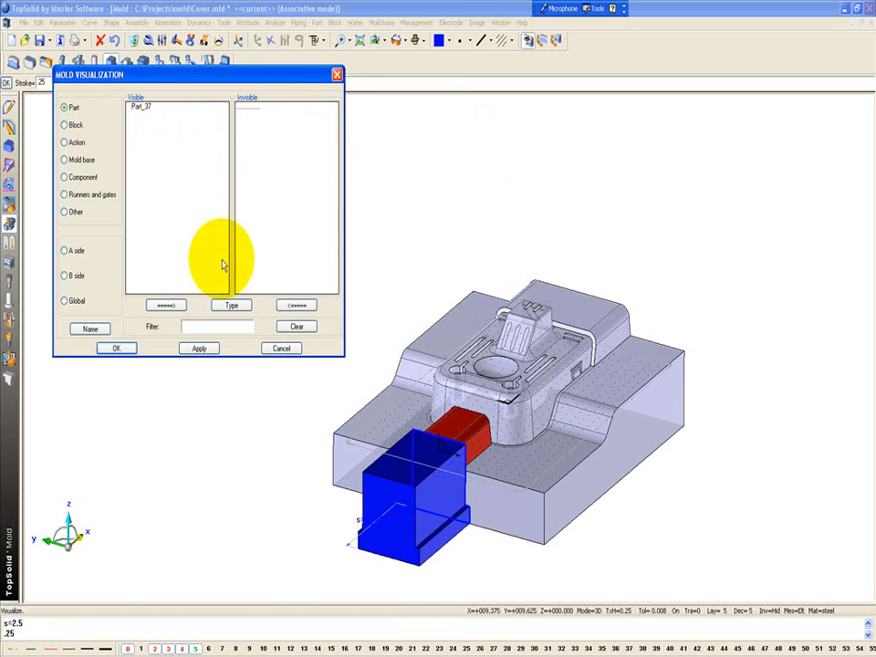
pyautogui.click(115, 348)
pyautogui.click(68, 506)
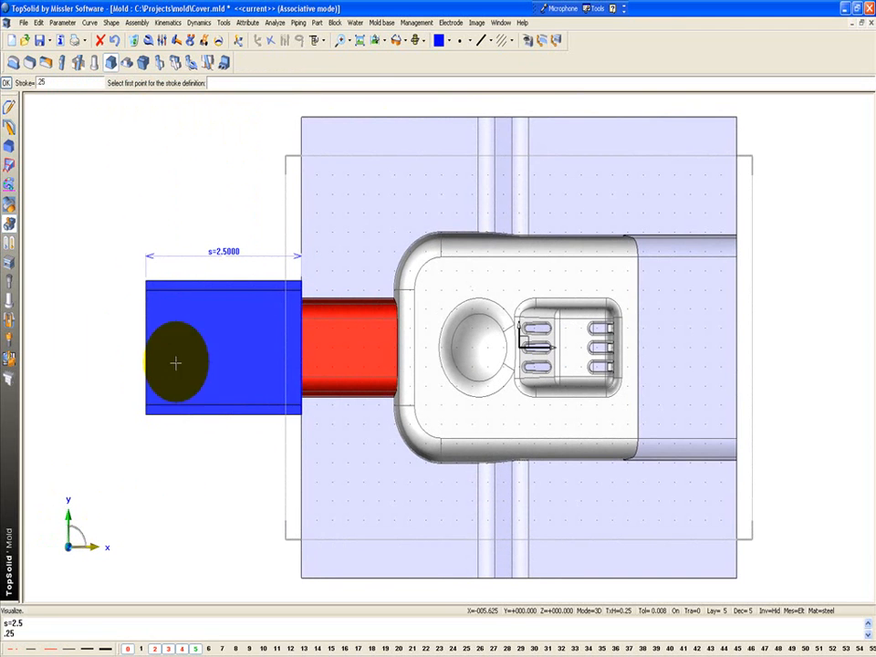
pyautogui.click(7, 84)
pyautogui.click(6, 83)
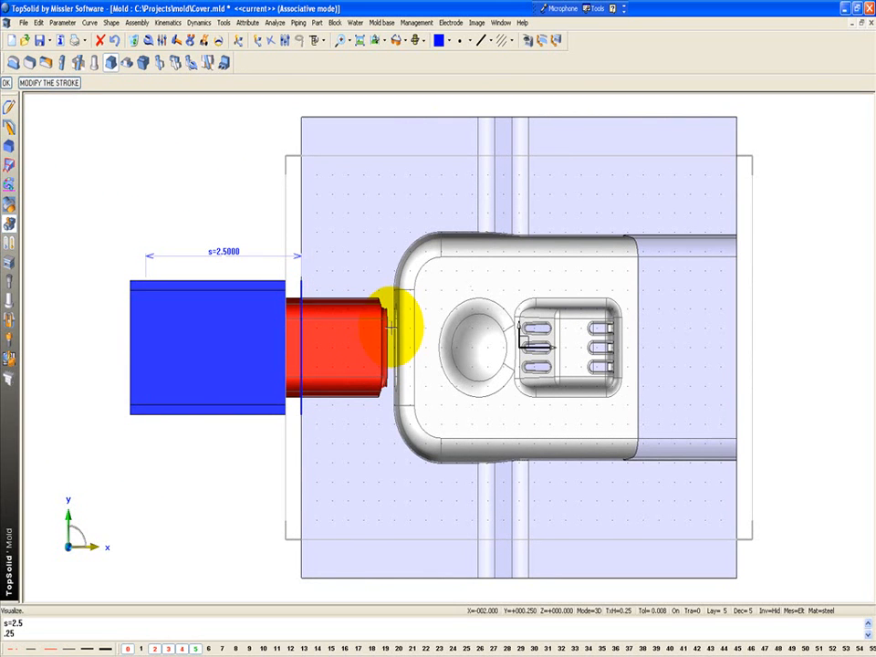
# Set the slide's stroke to d=.375, test the movement, and accept the slide.
pyautogui.click(51, 84)
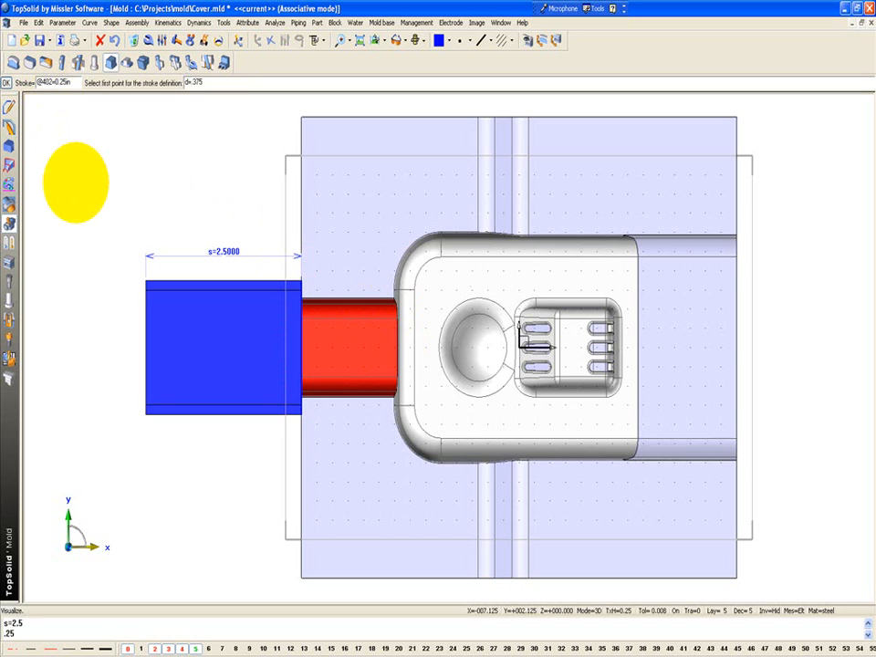
pyautogui.write('d=.375')
pyautogui.press('Return')
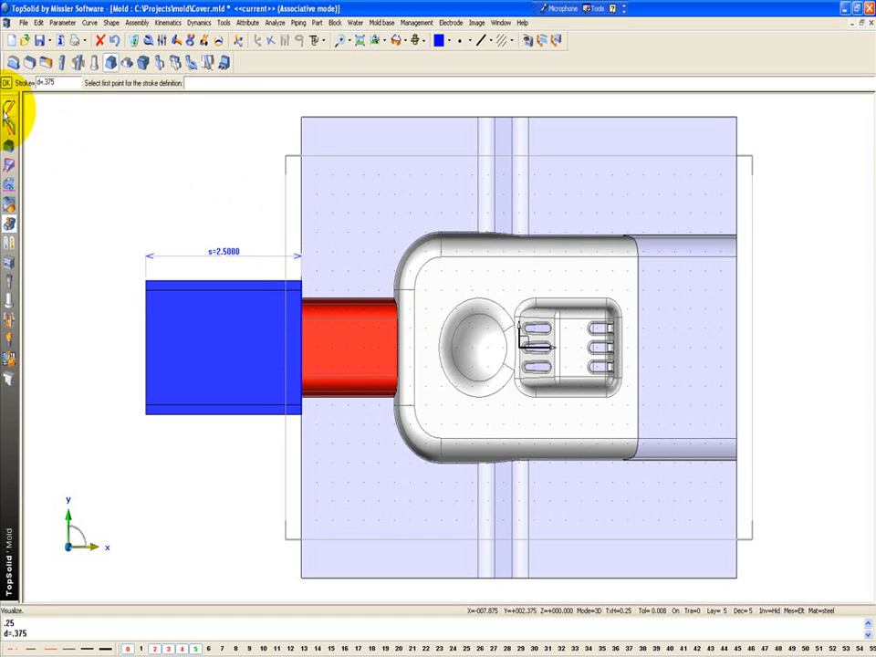
pyautogui.click(7, 83)
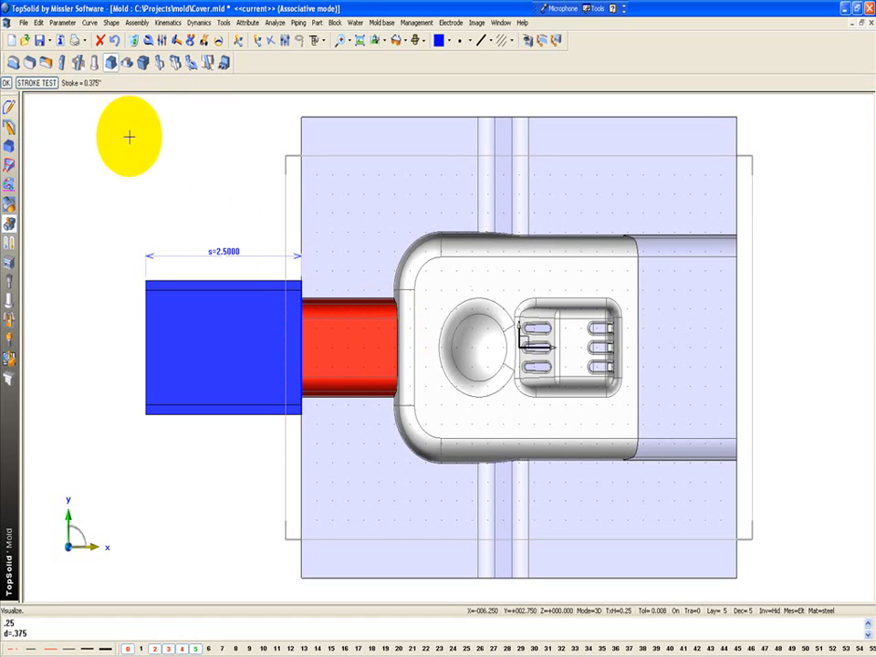
pyautogui.click(37, 83)
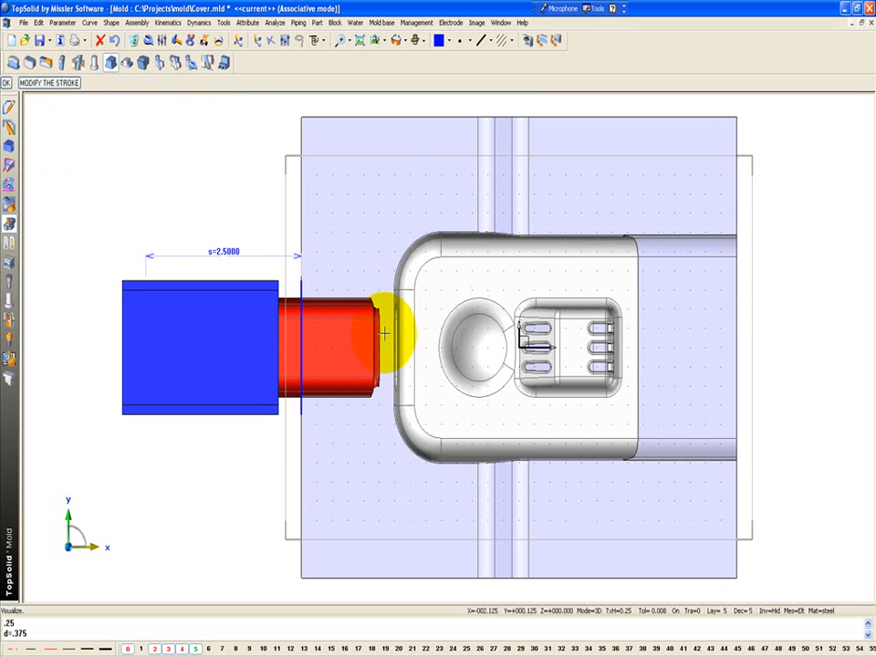
pyautogui.click(6, 83)
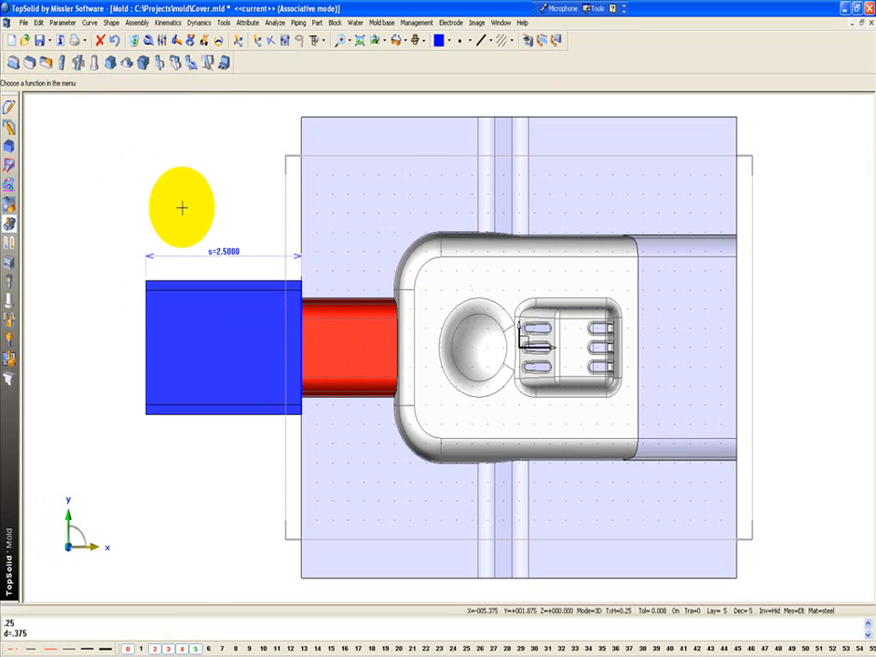